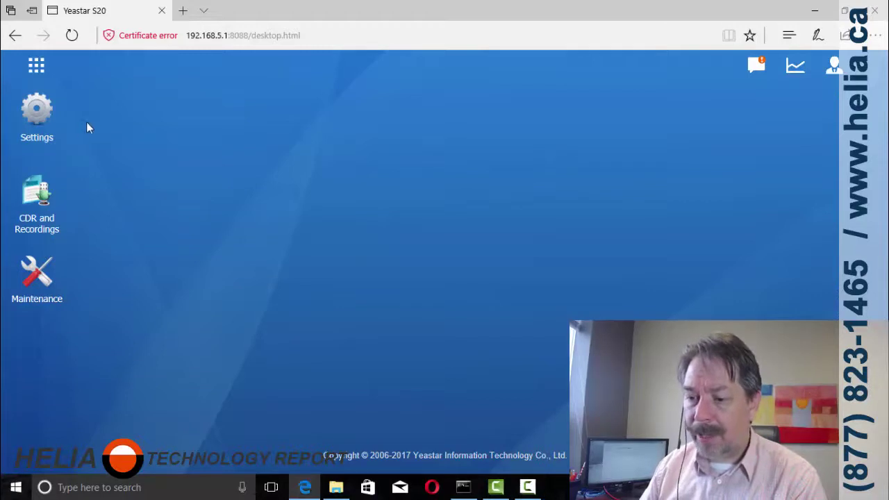
Step: Go to Settings > PBX > Call Control > Call Features > Voice Prompts, showing the empty Custom Prompts tab
click(38, 109)
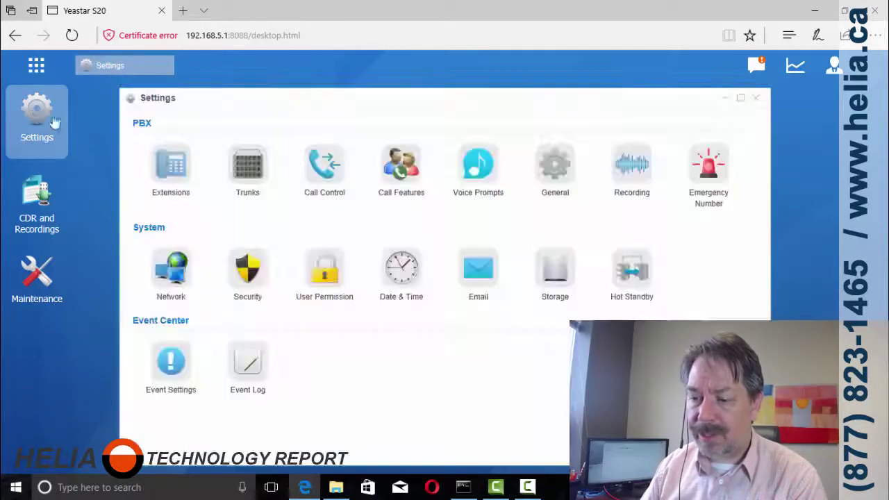
click(320, 180)
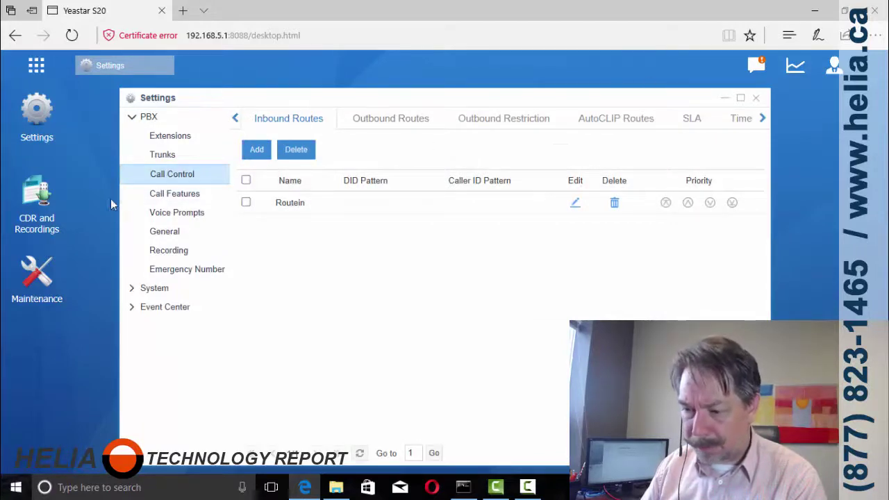
click(182, 200)
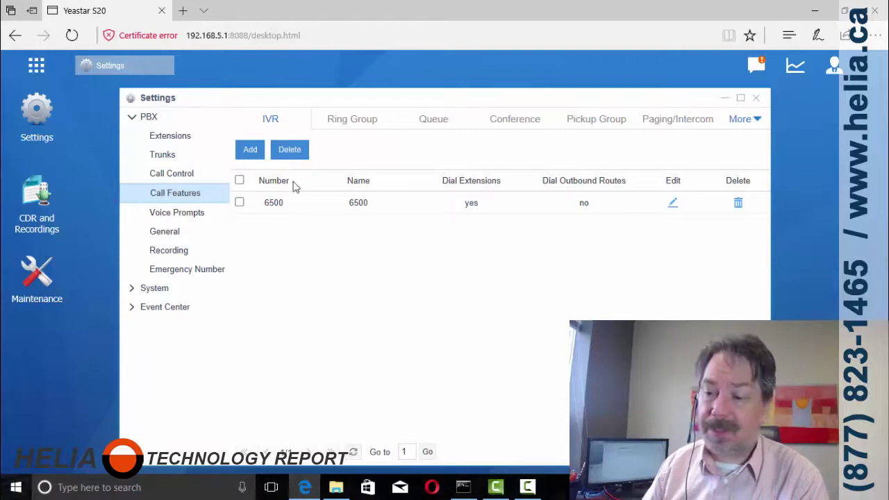
click(186, 218)
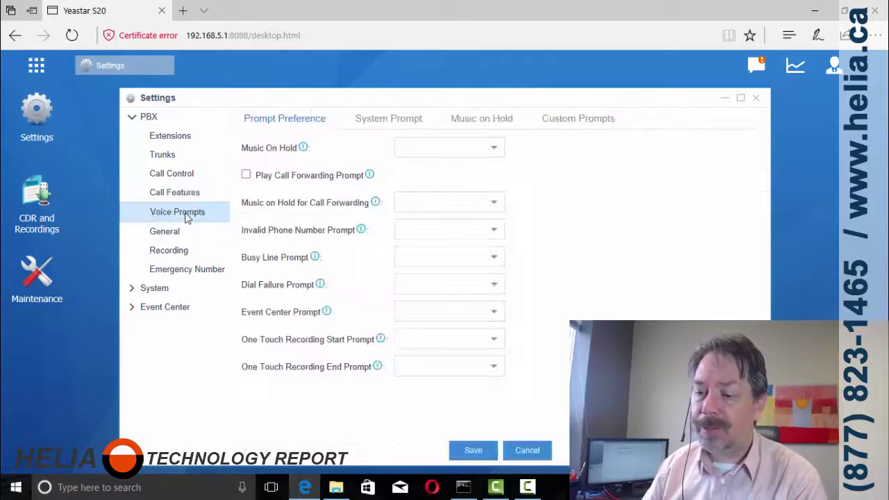
click(575, 121)
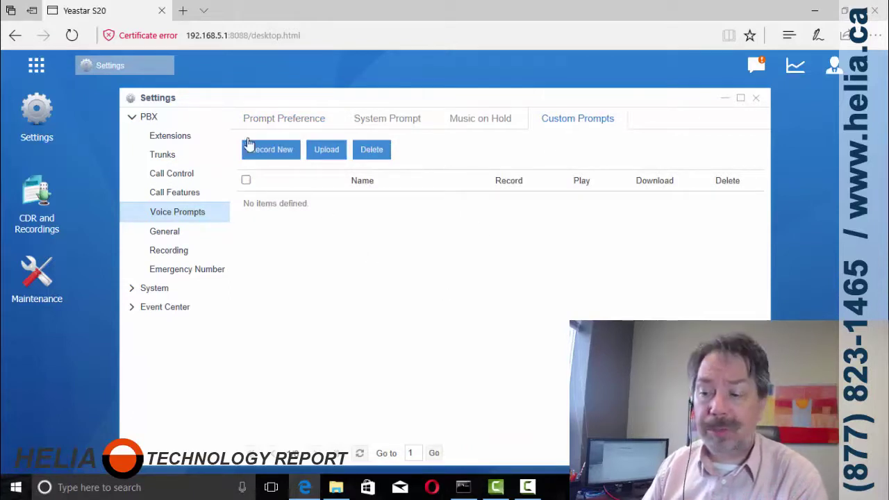
click(264, 157)
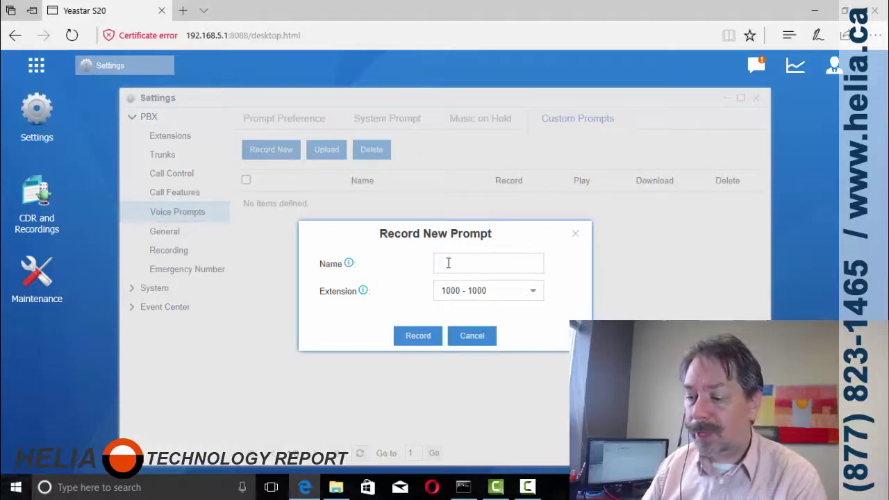
text(asdfsdfs)
key(BackSpace)
text(Main_Greeting)
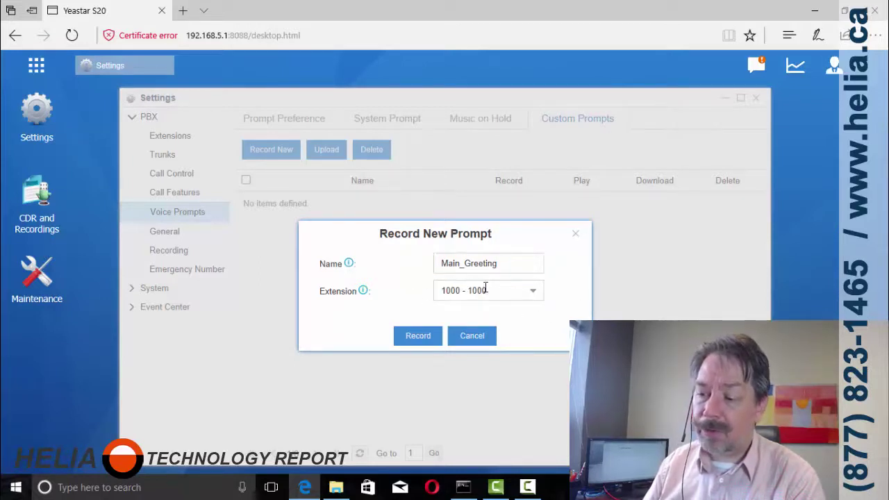
click(532, 297)
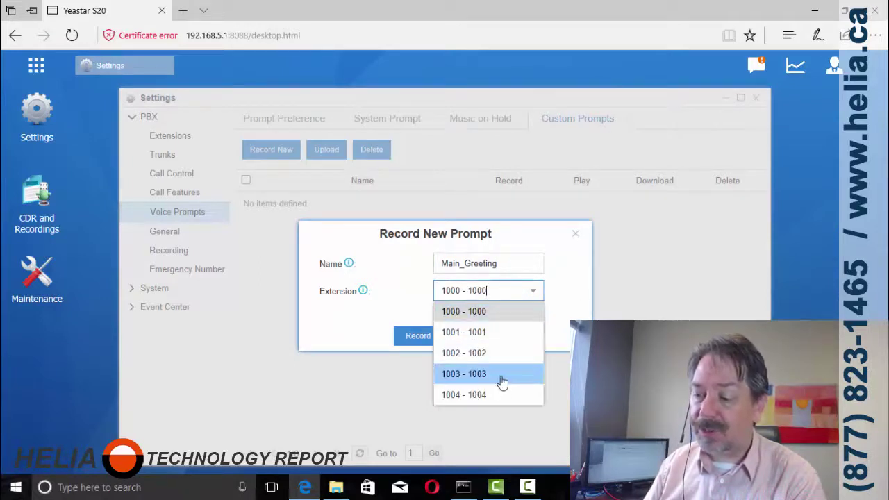
click(553, 296)
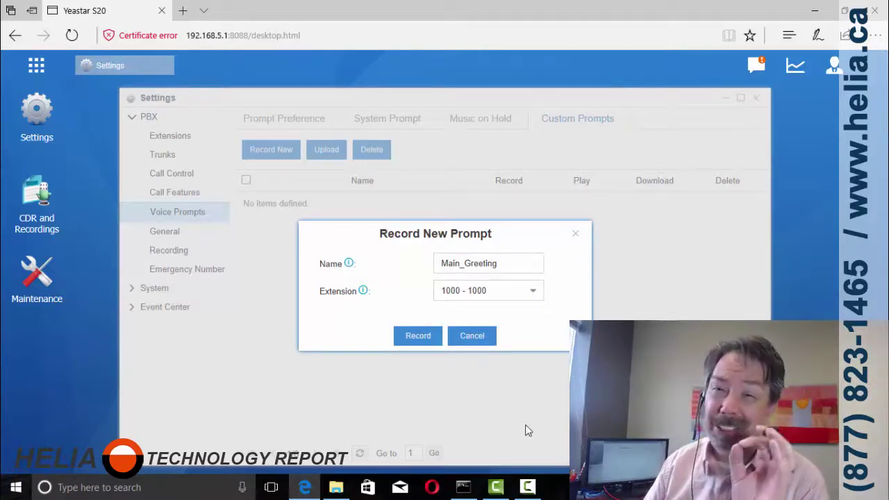
click(478, 340)
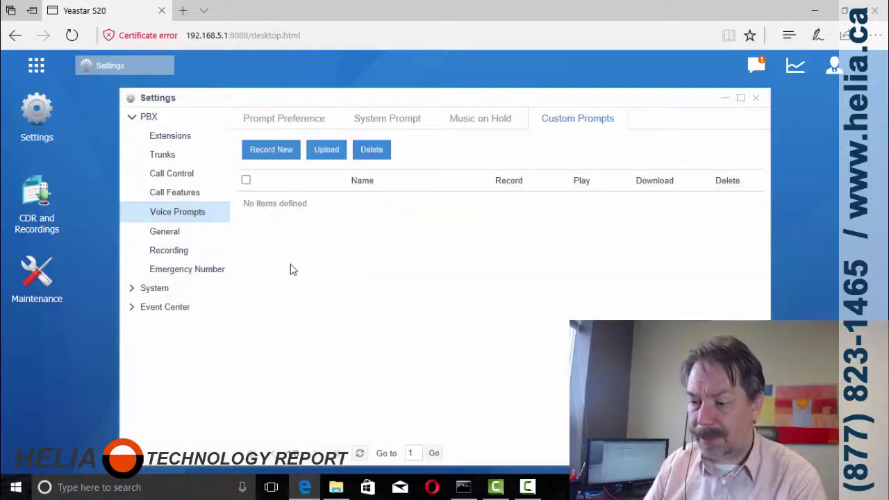
Step: Upload 5001_Open_Main from cbd_drive (D:) as a custom prompt, then open and close its Play Prompt dialog
click(325, 149)
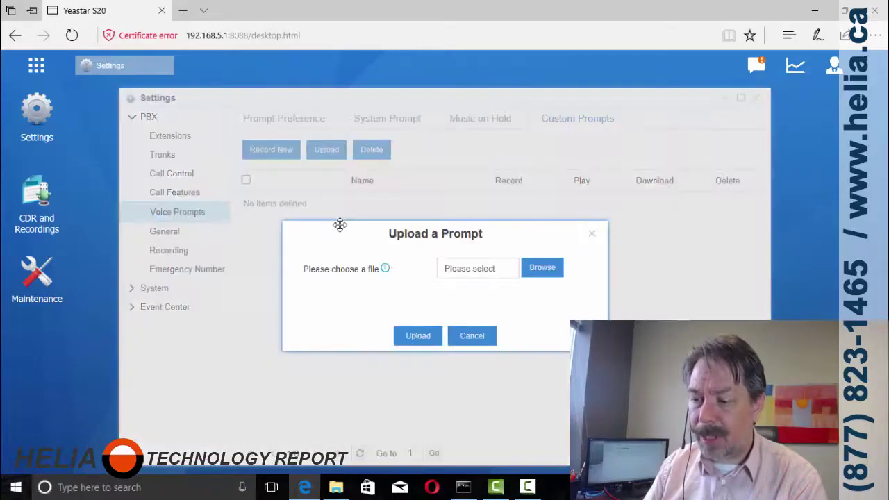
click(544, 270)
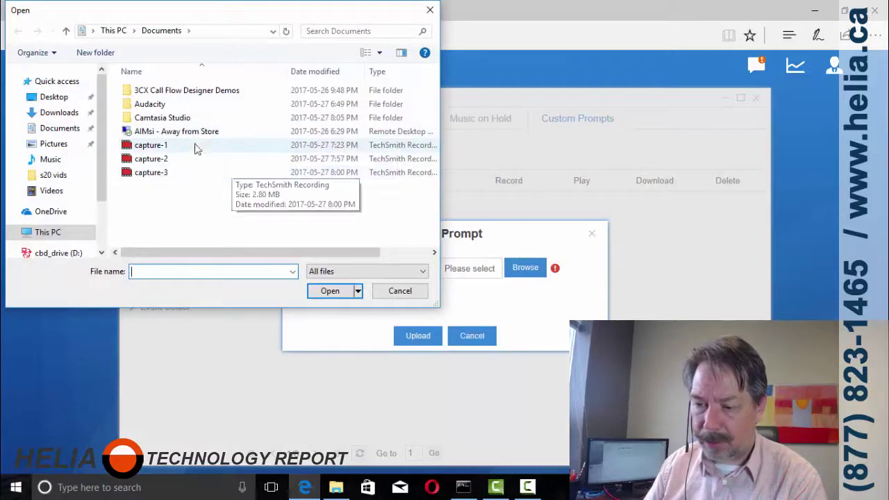
mouse_move(56, 177)
click(57, 254)
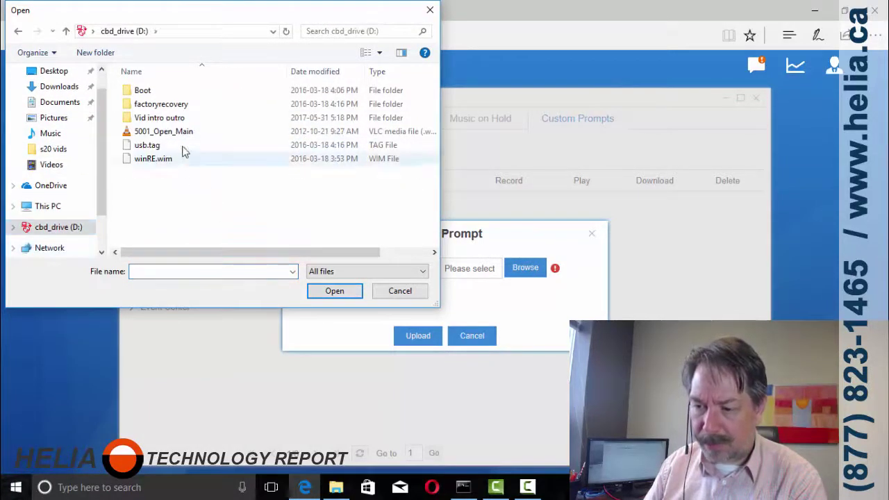
click(163, 131)
click(334, 291)
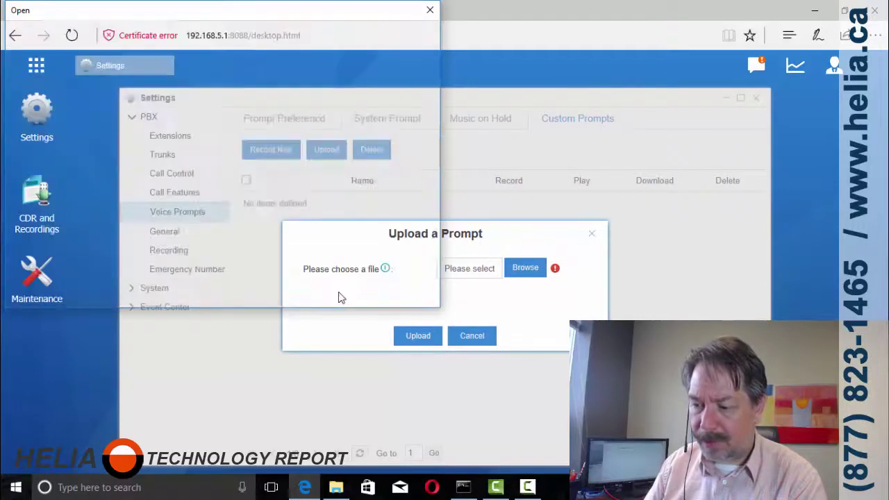
click(417, 337)
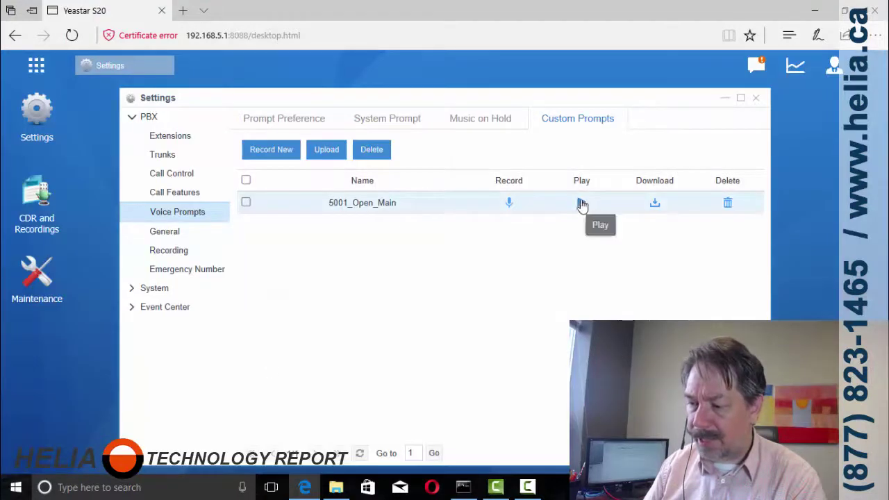
click(578, 227)
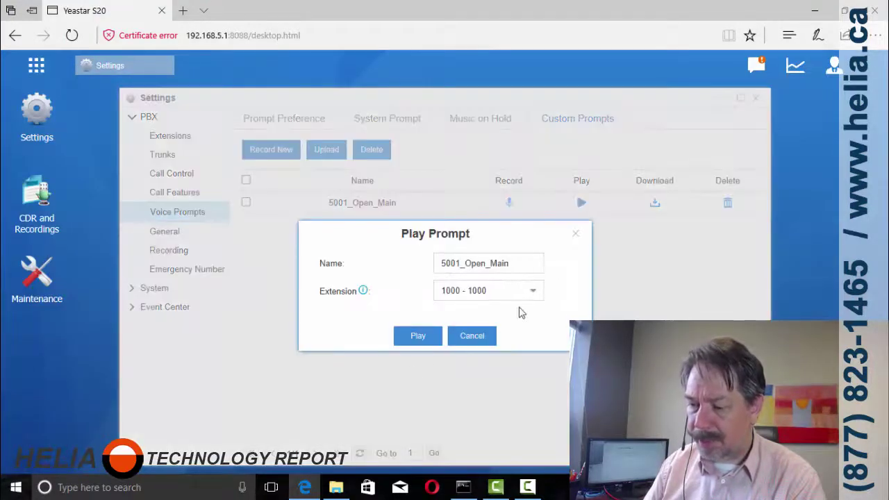
click(490, 339)
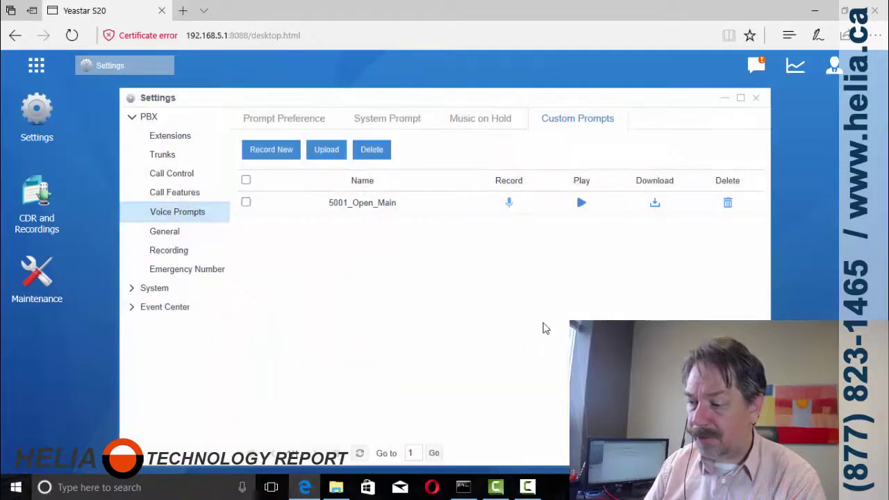
Step: Play 5001_Open_Main.wav from File Explorer's Recent files in VLC, then close VLC
click(333, 489)
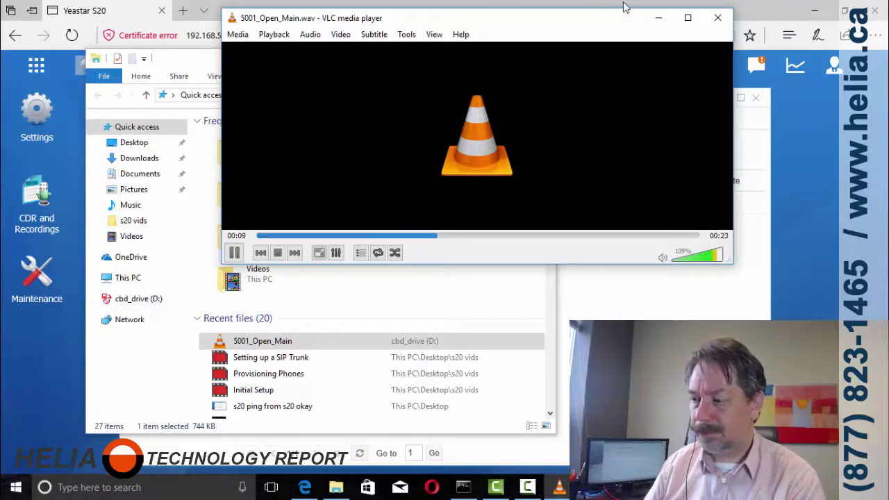
click(717, 21)
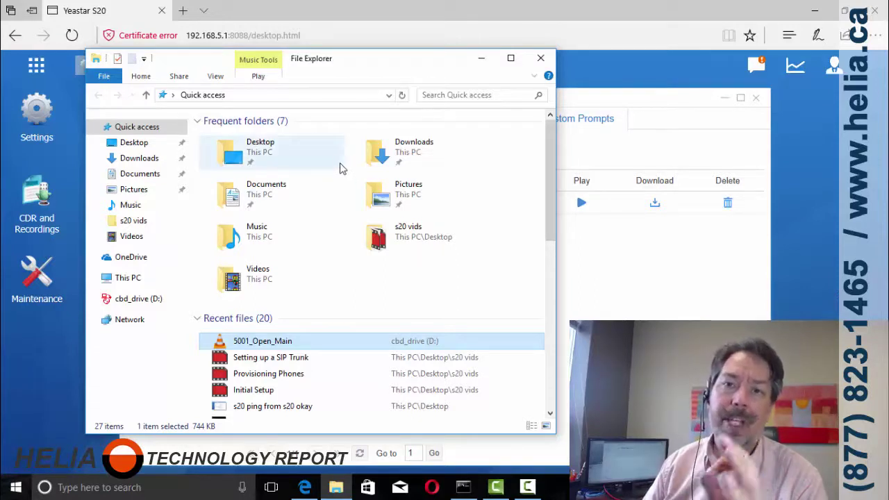
Step: Back in IVR 6500's settings, select 5001_Open_Main as the prompt
click(612, 263)
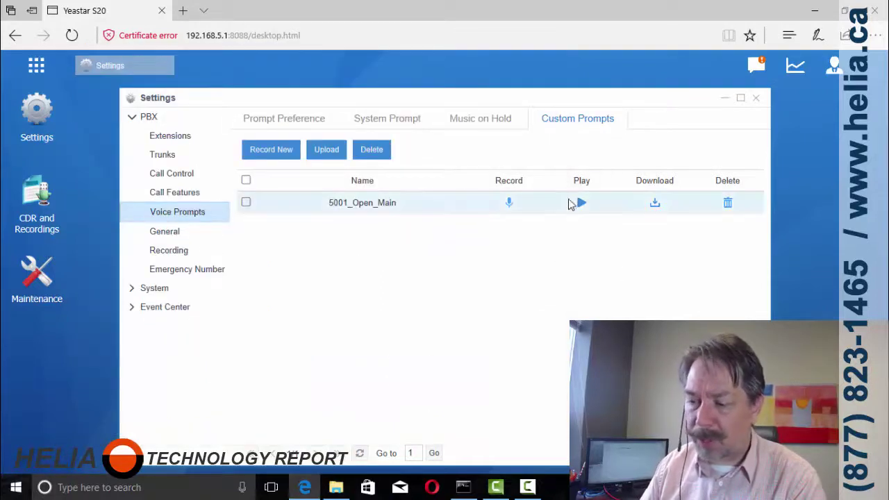
click(199, 200)
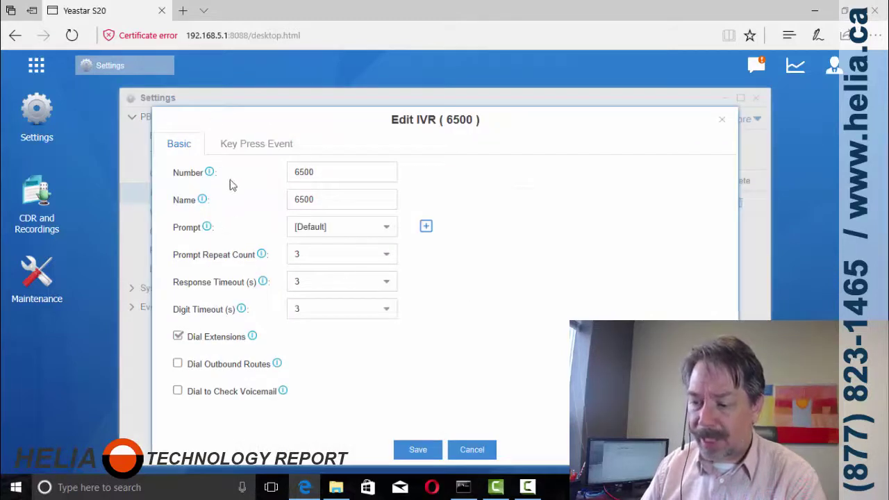
click(378, 230)
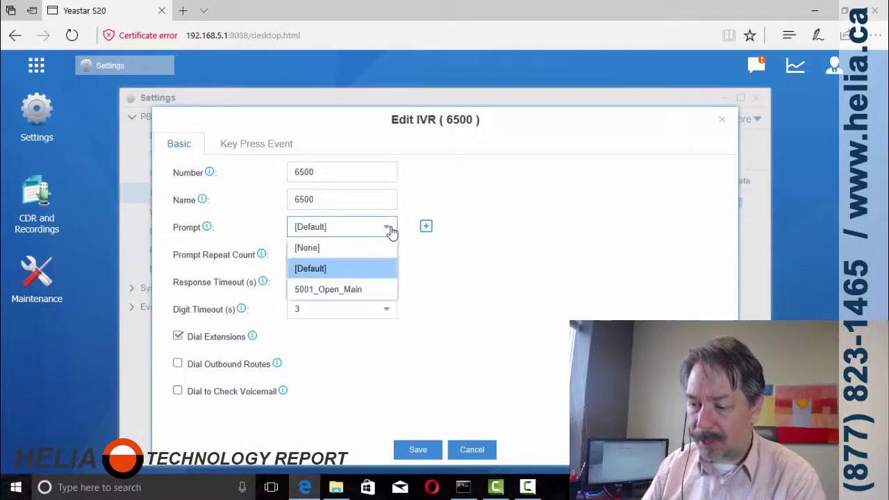
click(343, 291)
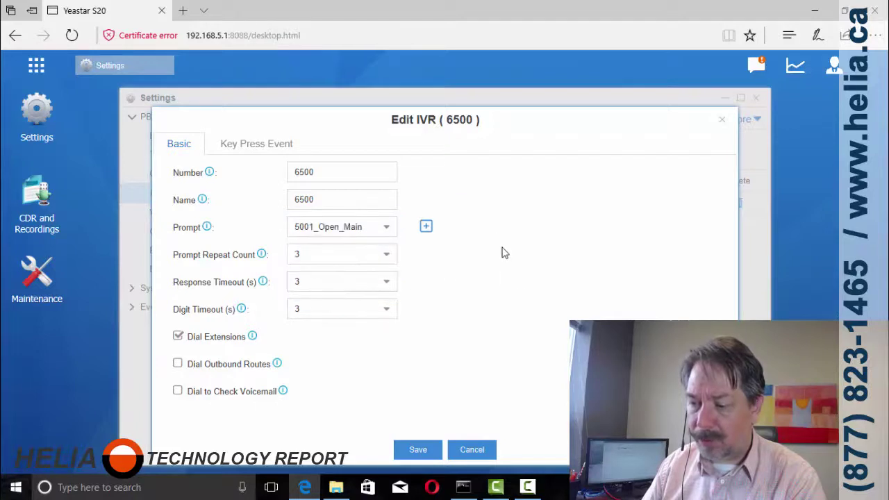
Step: Route key 1 to extension 1000 and key 2 to extension 1001
click(269, 147)
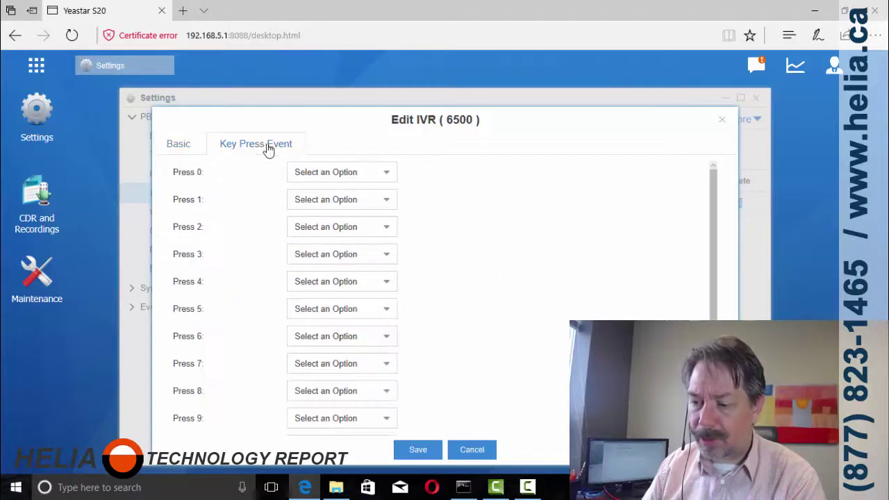
click(384, 202)
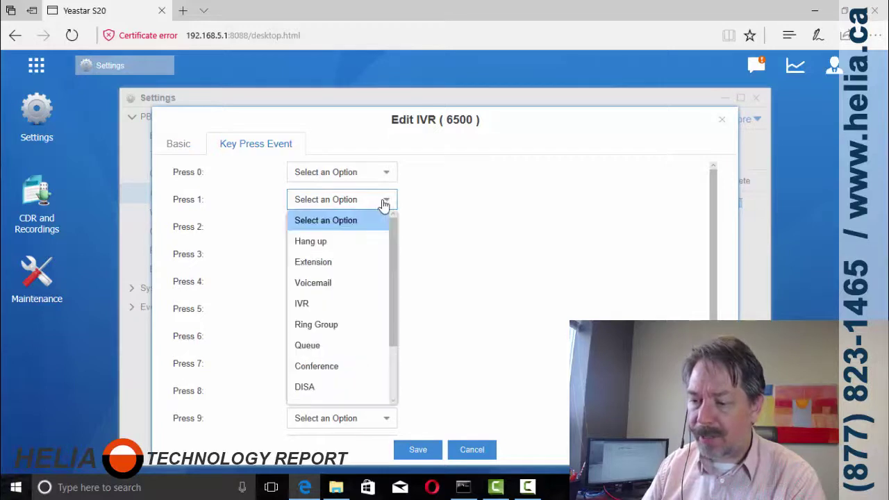
click(410, 228)
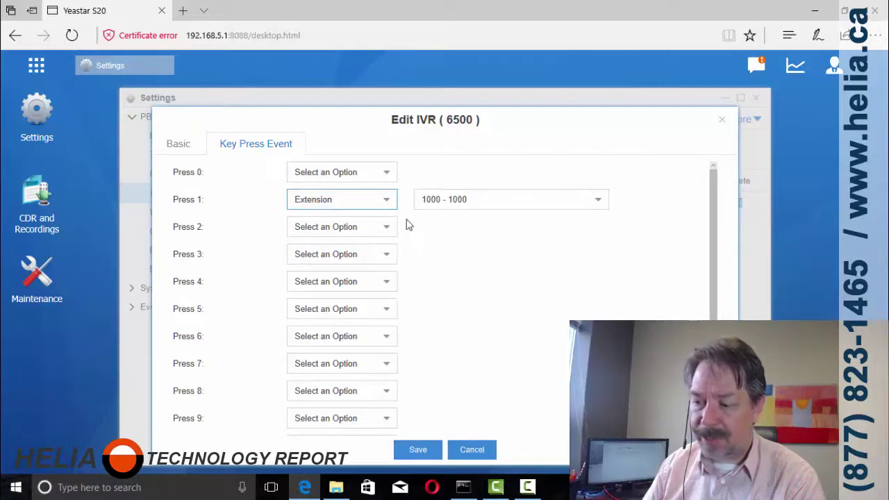
click(384, 229)
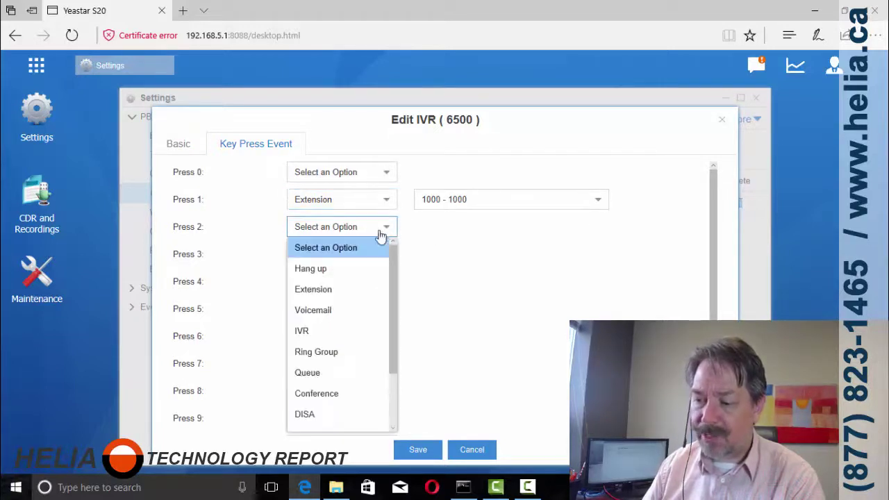
click(352, 288)
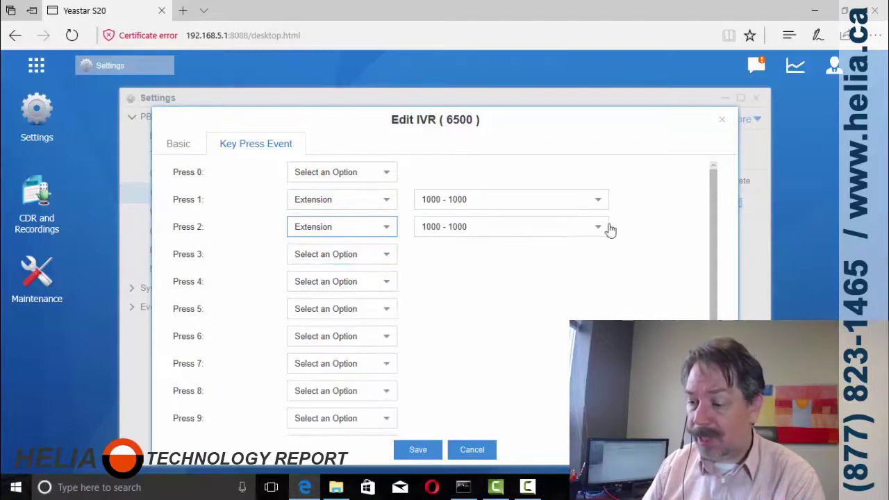
click(601, 230)
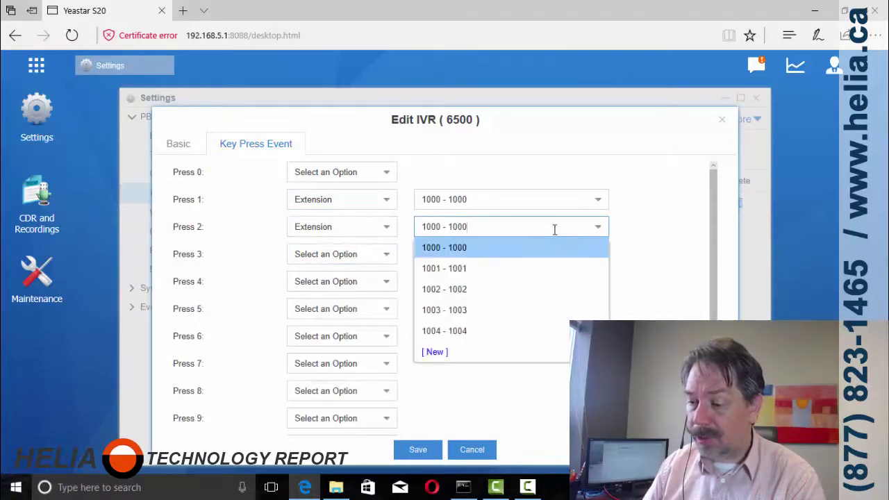
click(451, 272)
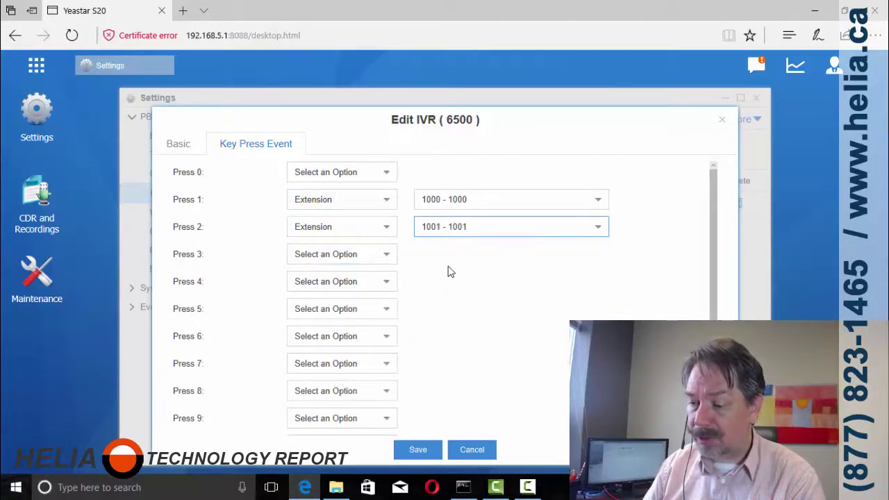
click(381, 232)
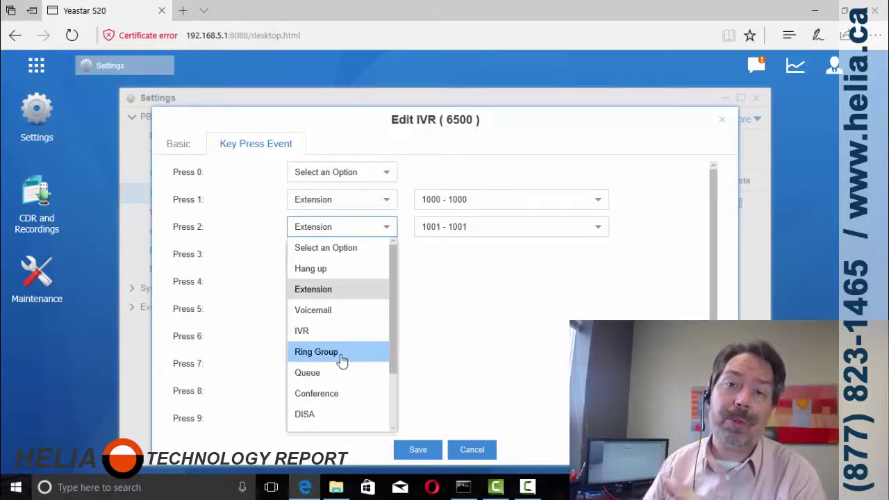
click(491, 301)
Step: Route key 3 to extension 1003 and save IVR 6500
click(343, 254)
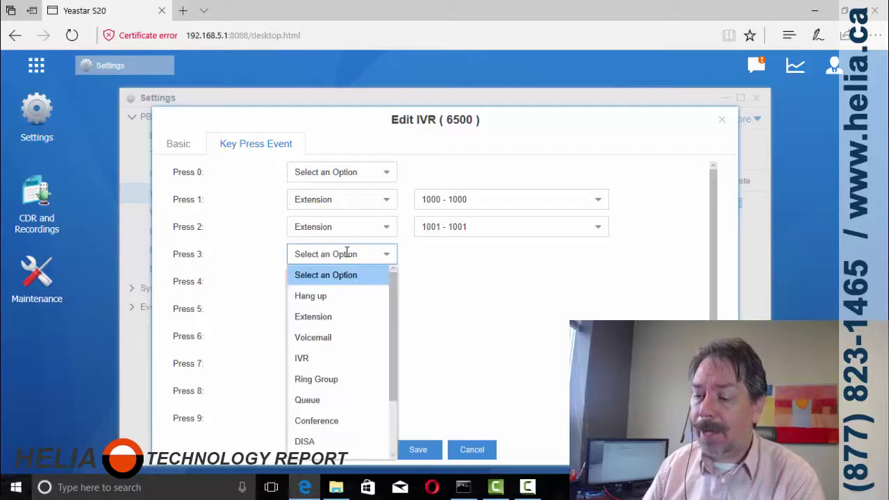
click(332, 317)
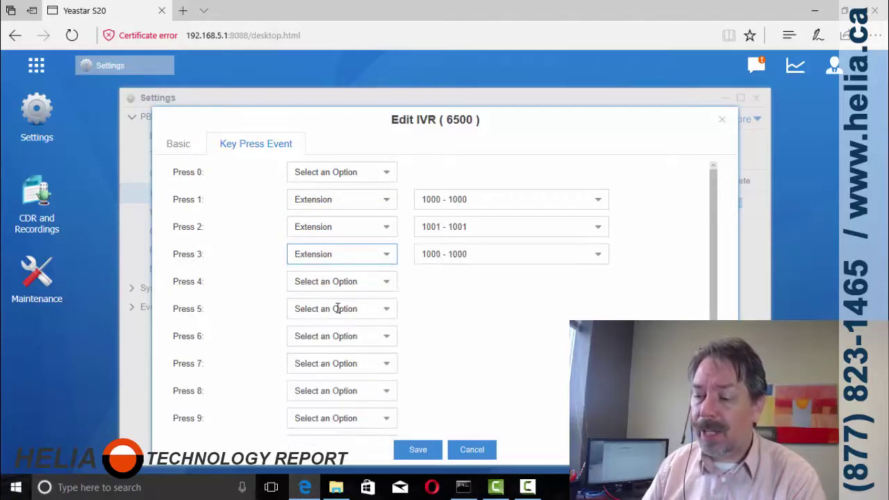
click(482, 255)
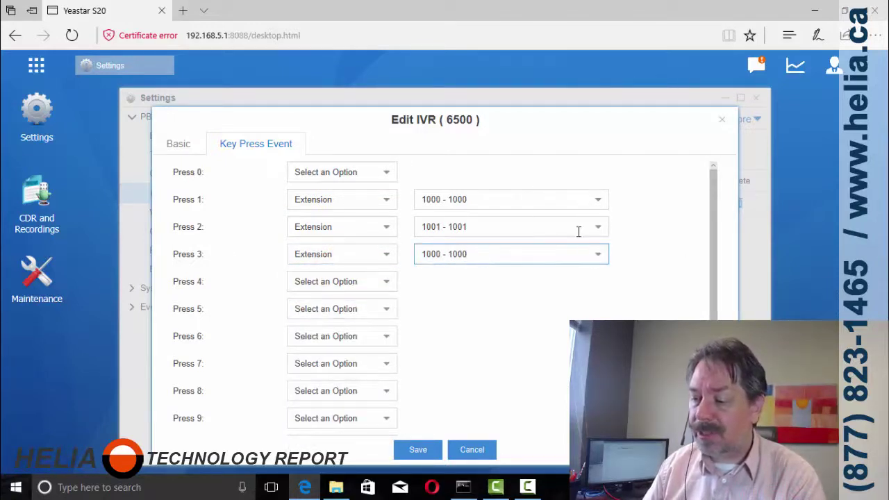
click(599, 258)
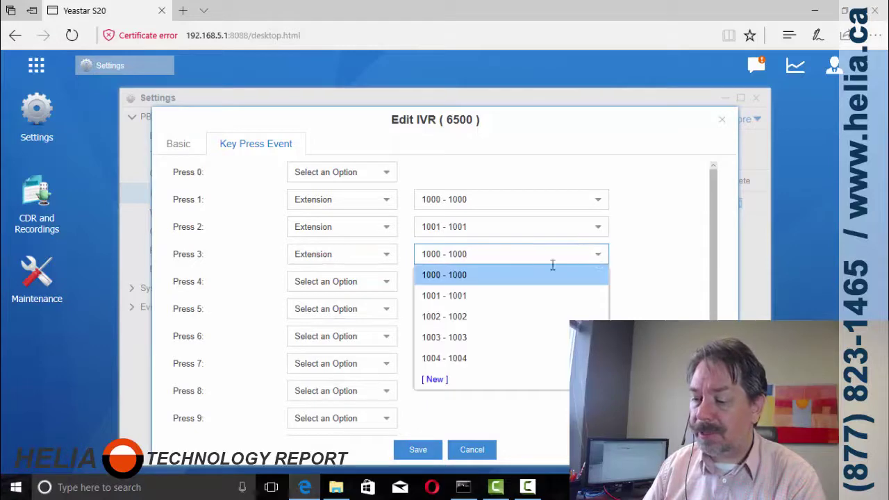
click(462, 340)
click(417, 449)
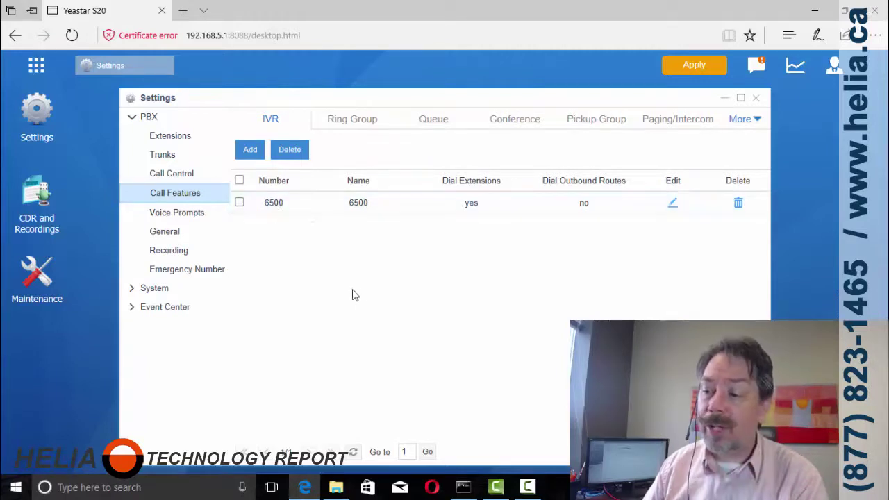
Step: Apply the changes, then check that inbound route Routein still targets ring group 6200, leaving it unchanged
click(682, 63)
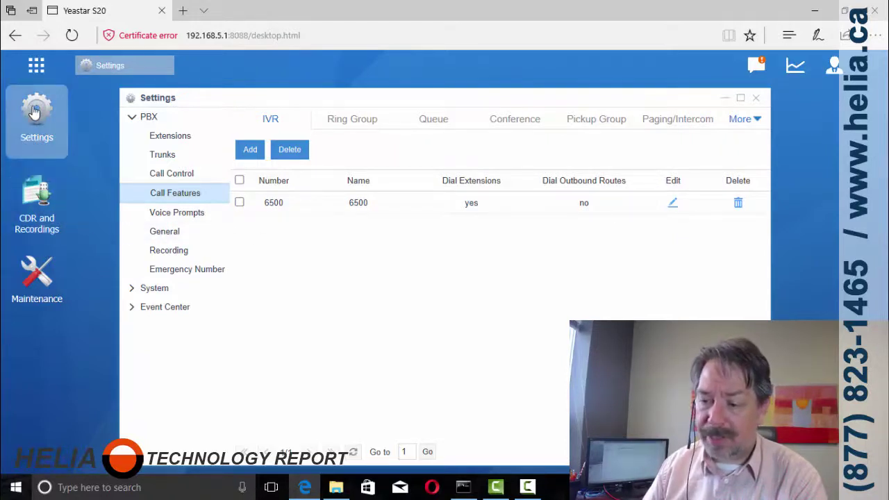
click(169, 175)
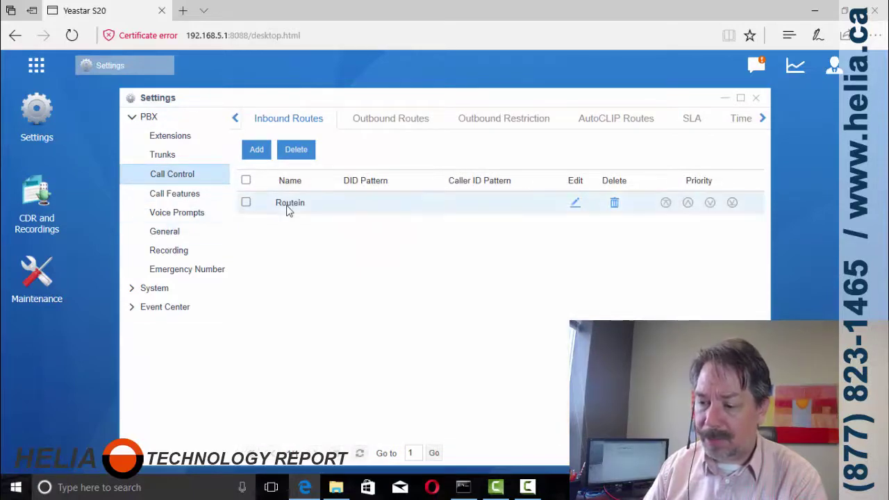
click(288, 207)
click(572, 202)
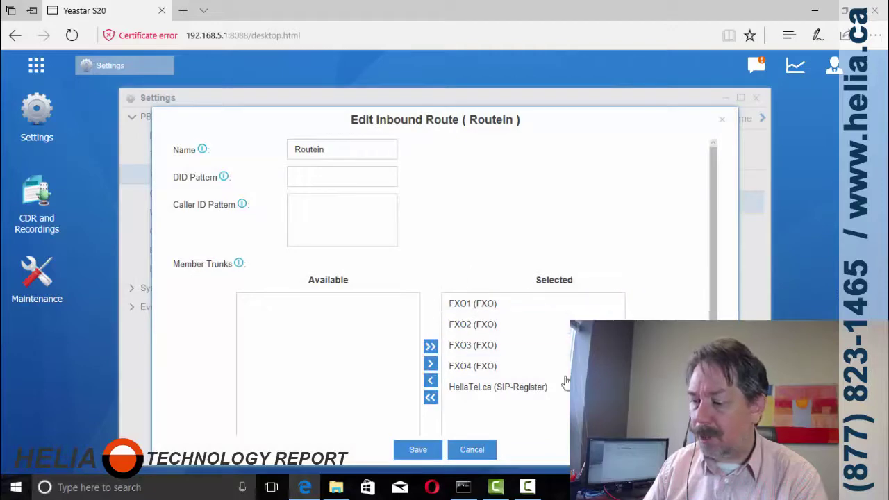
drag(713, 156, 709, 229)
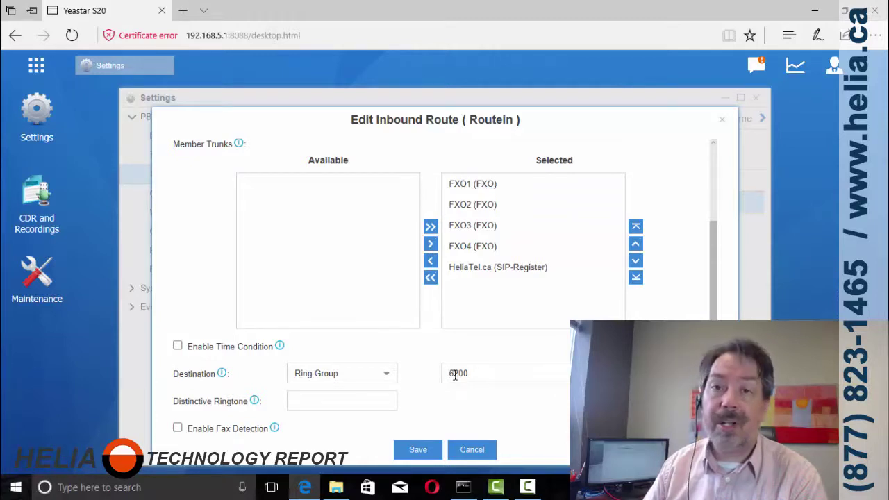
click(472, 450)
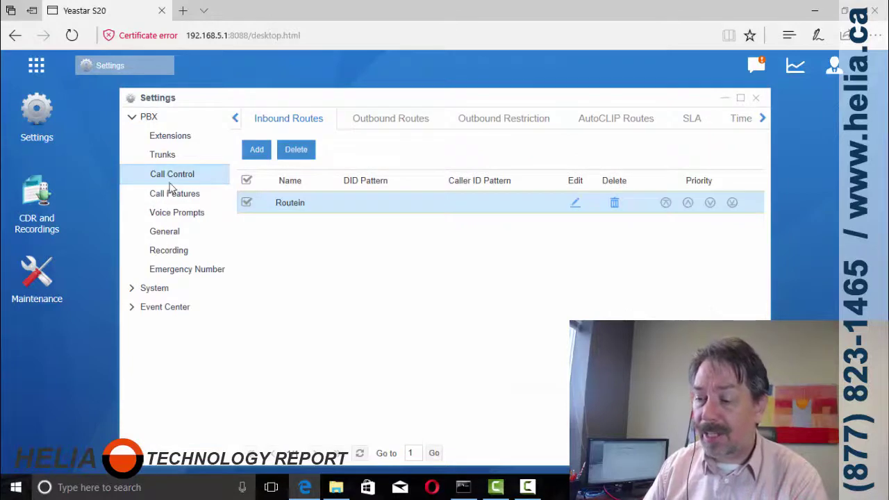
Step: Open ring group 6200 for editing and scroll to its failover destination, IVR 6500
click(203, 197)
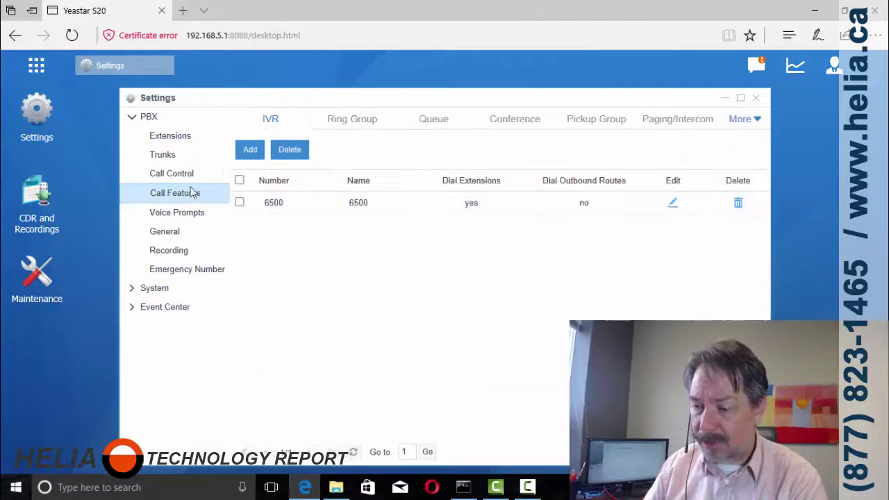
click(352, 120)
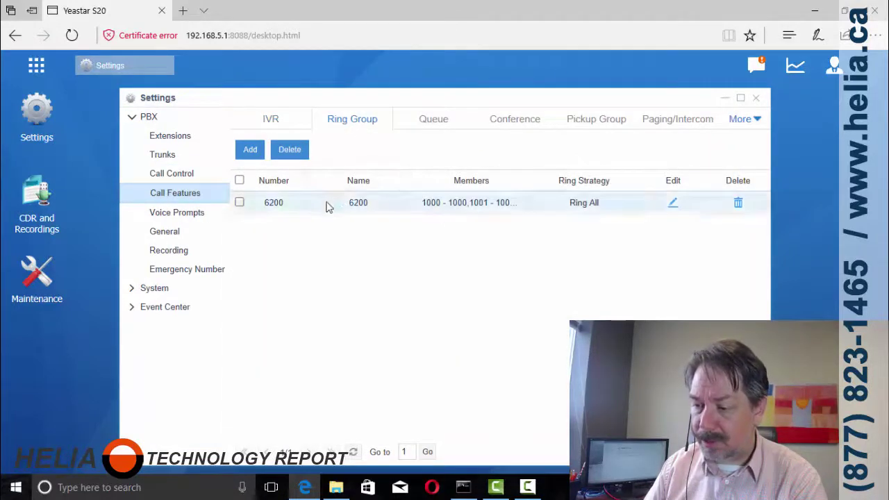
click(673, 204)
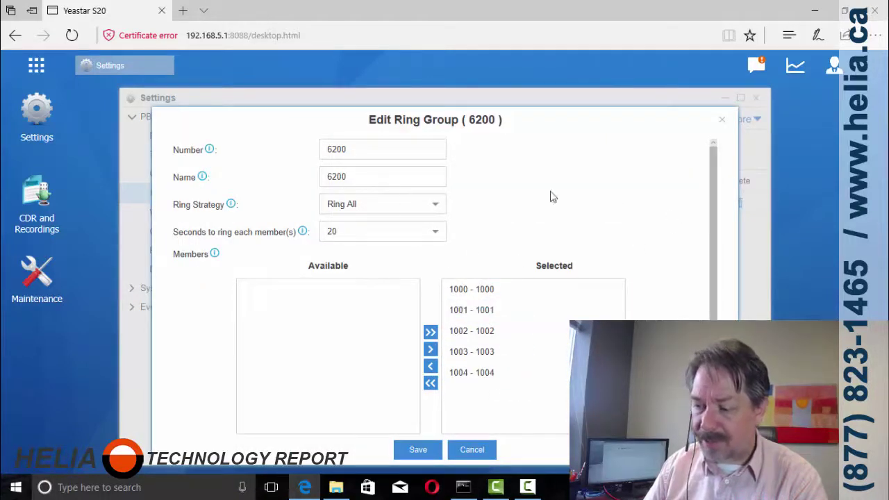
drag(715, 147, 711, 174)
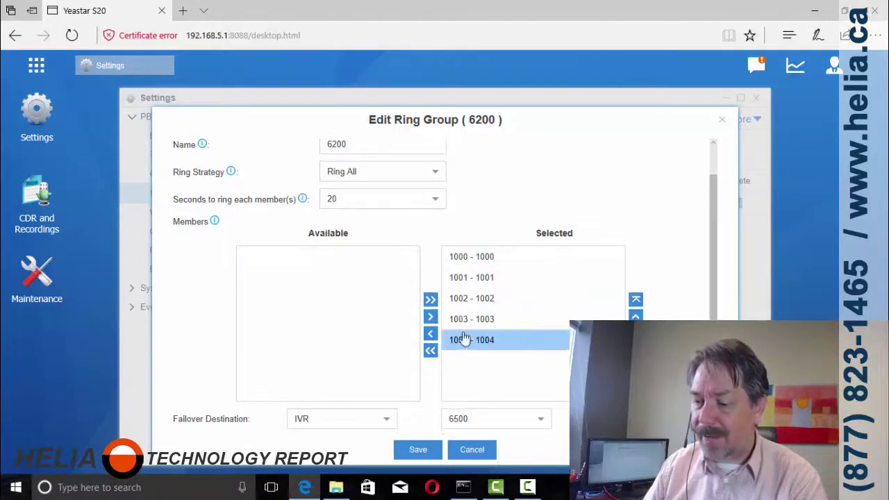